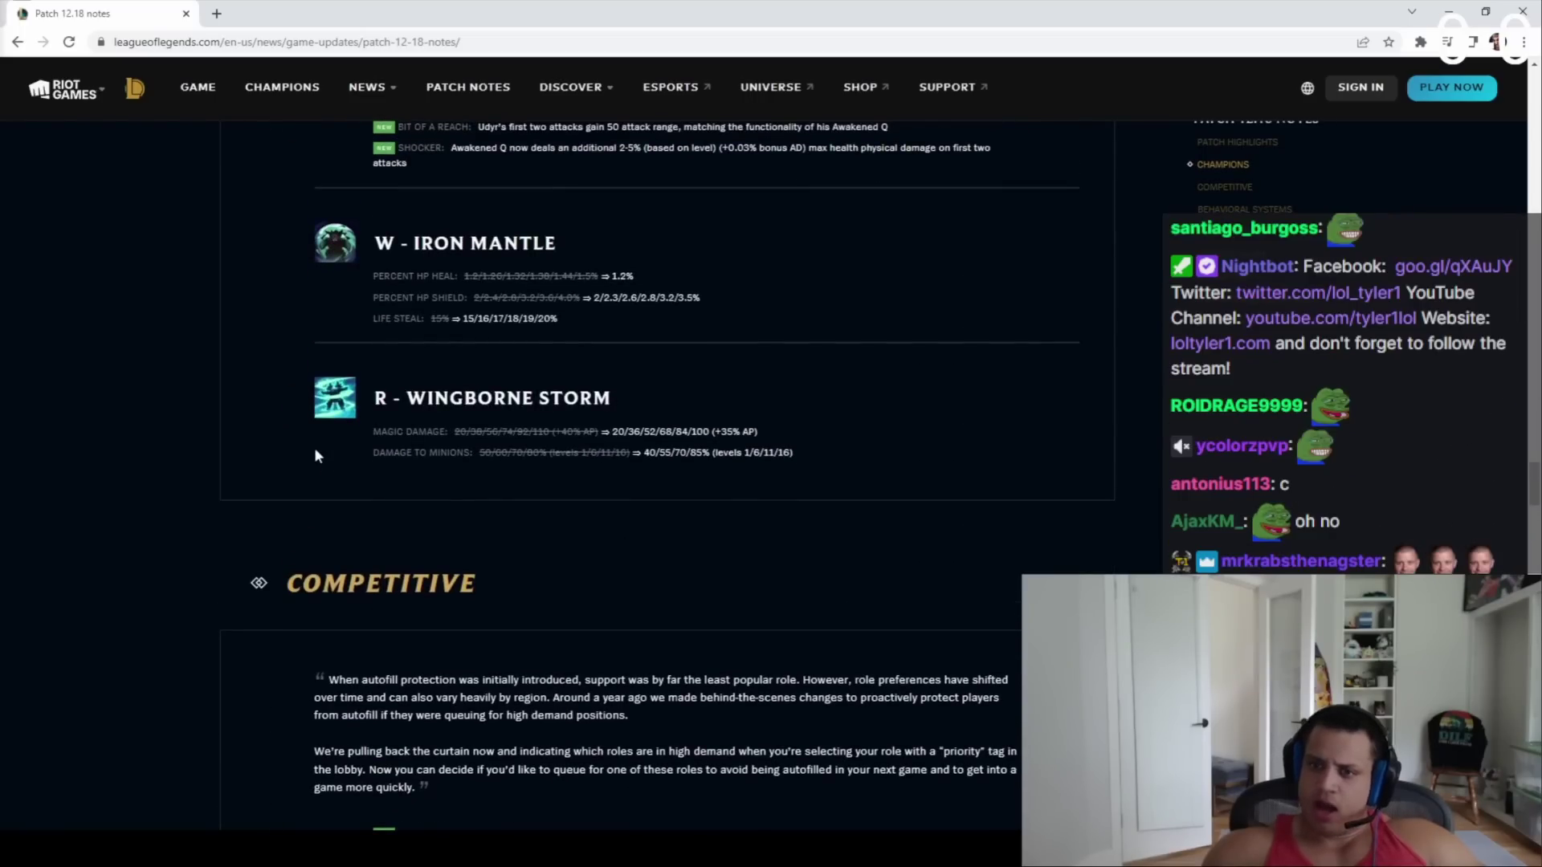
scroll(315, 447, up, 2)
scroll(314, 448, down, 1)
scroll(315, 449, up, 4)
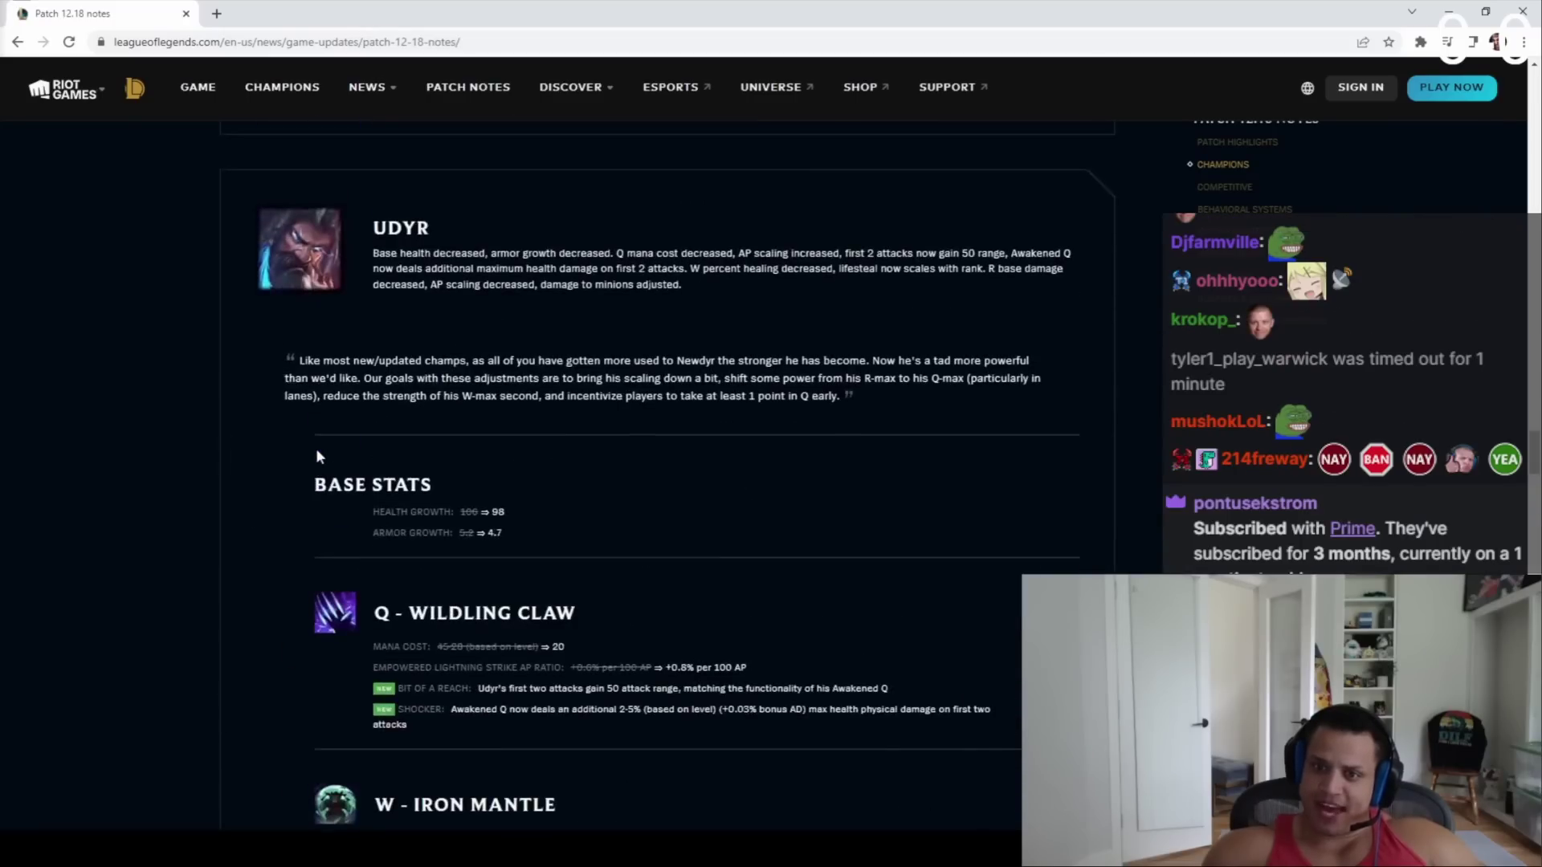
scroll(316, 448, down, 5)
scroll(318, 448, down, 2)
scroll(350, 453, down, 2)
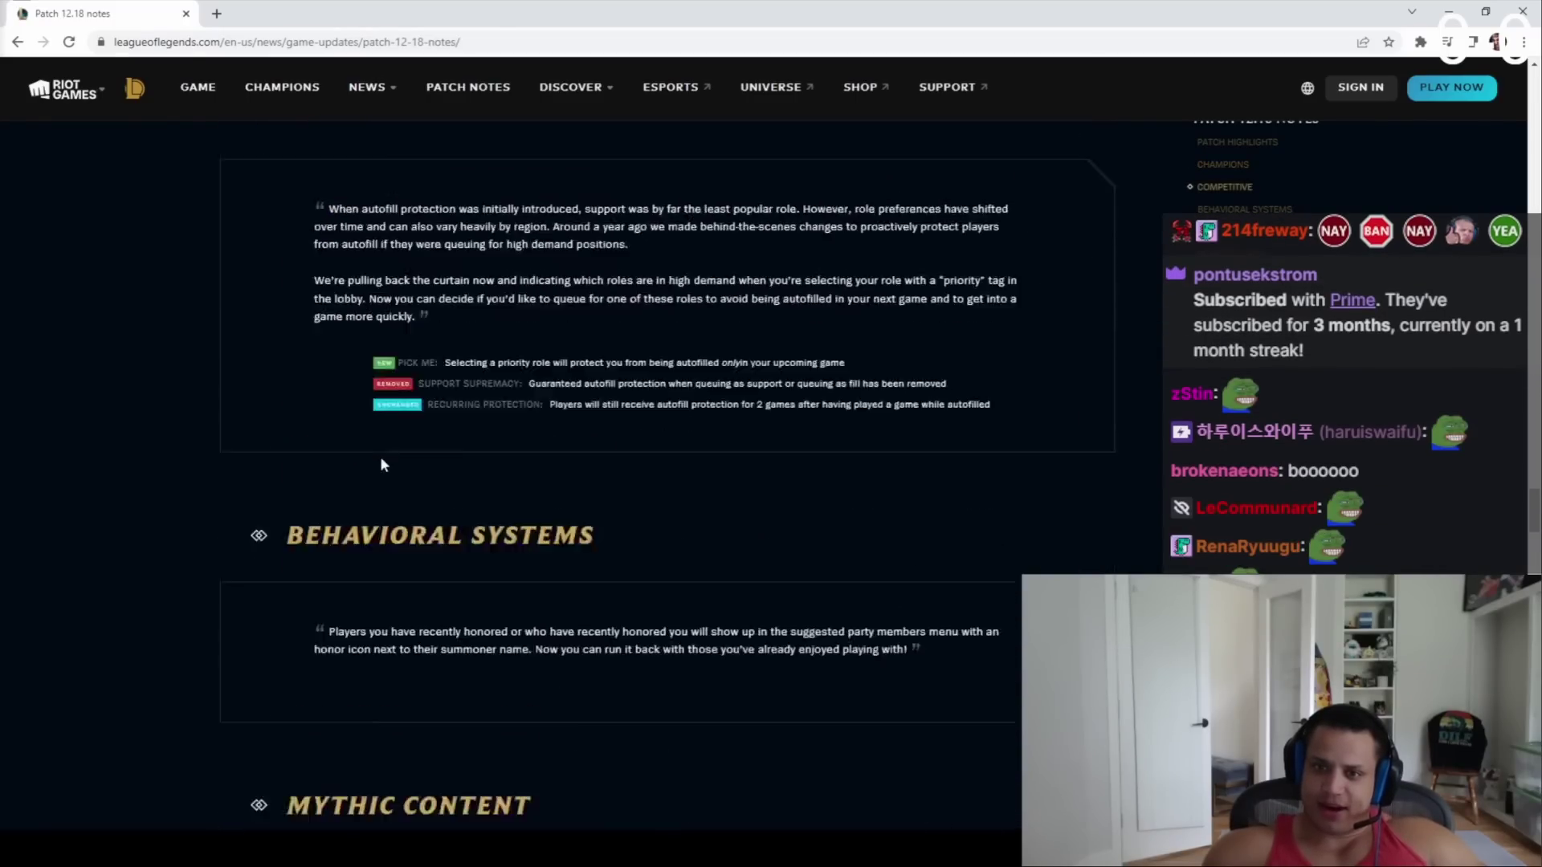
scroll(381, 456, up, 9)
scroll(384, 459, down, 8)
scroll(387, 463, up, 6)
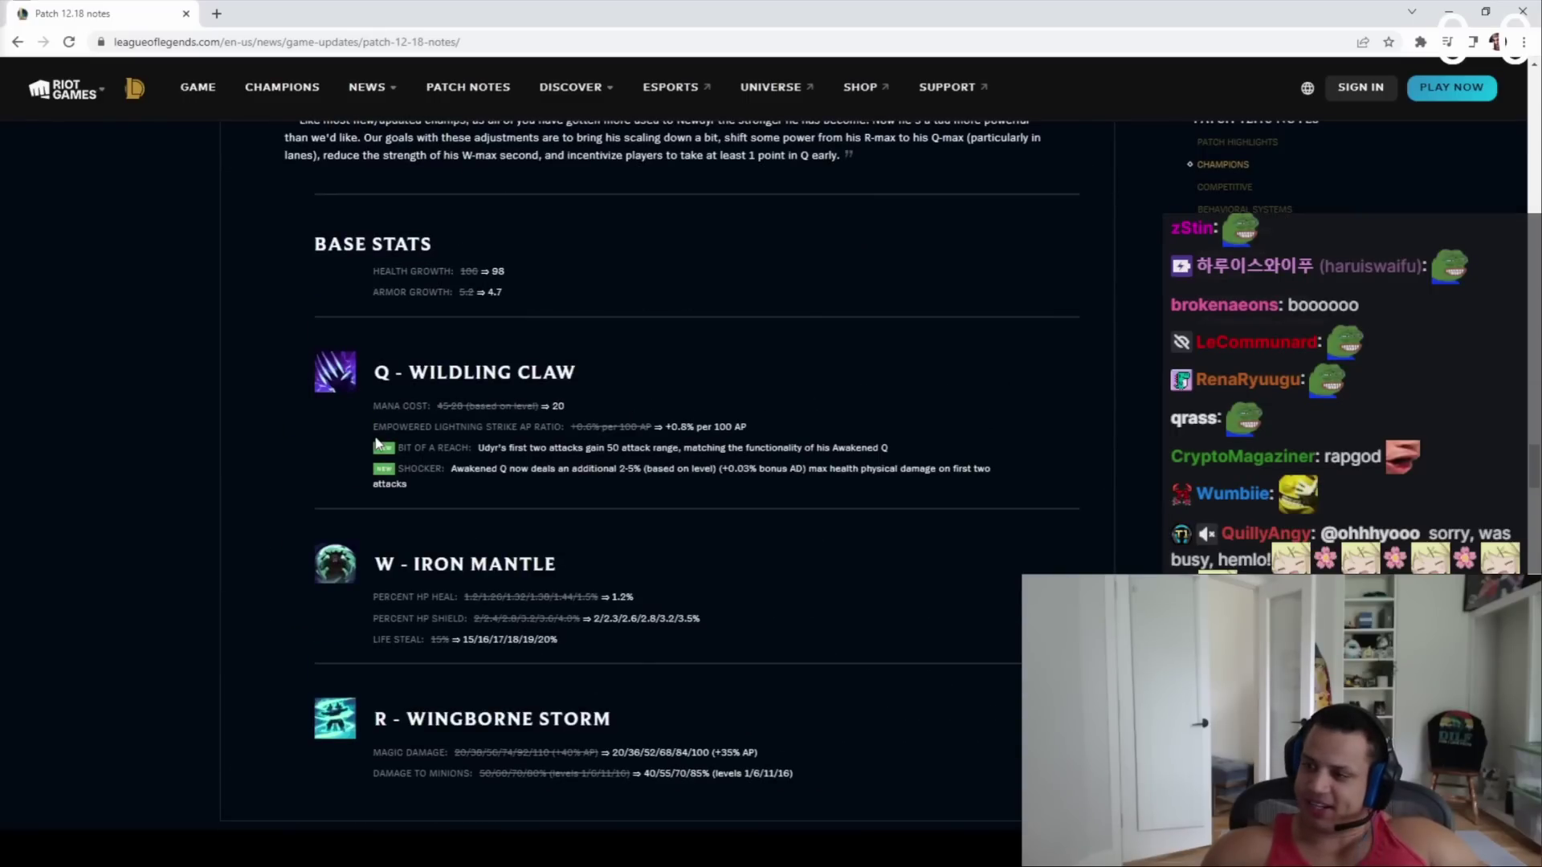
scroll(387, 463, down, 4)
scroll(134, 506, down, 3)
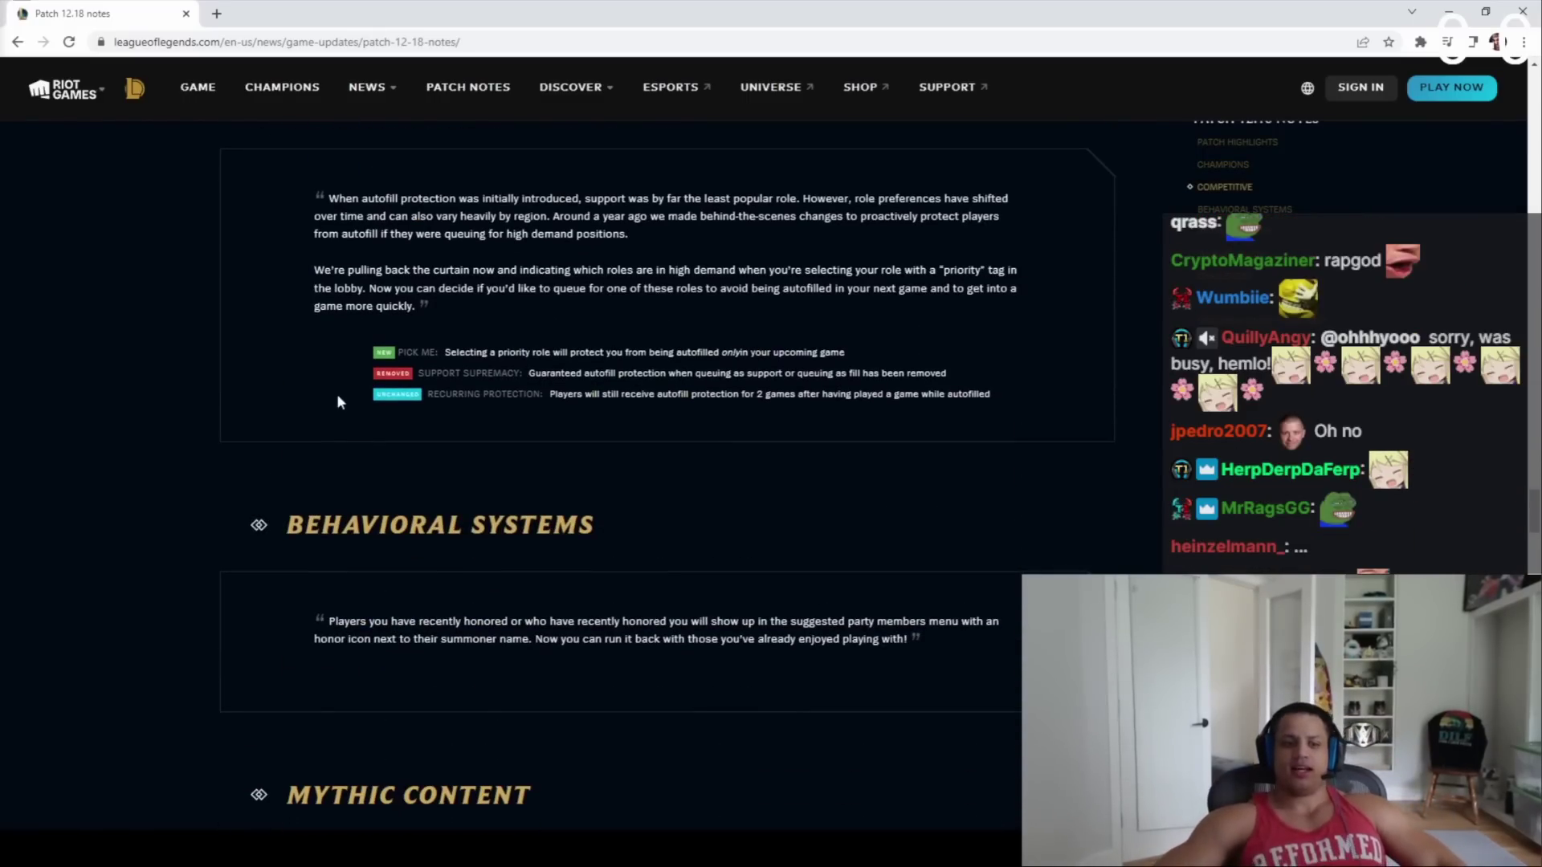
scroll(138, 421, down, 2)
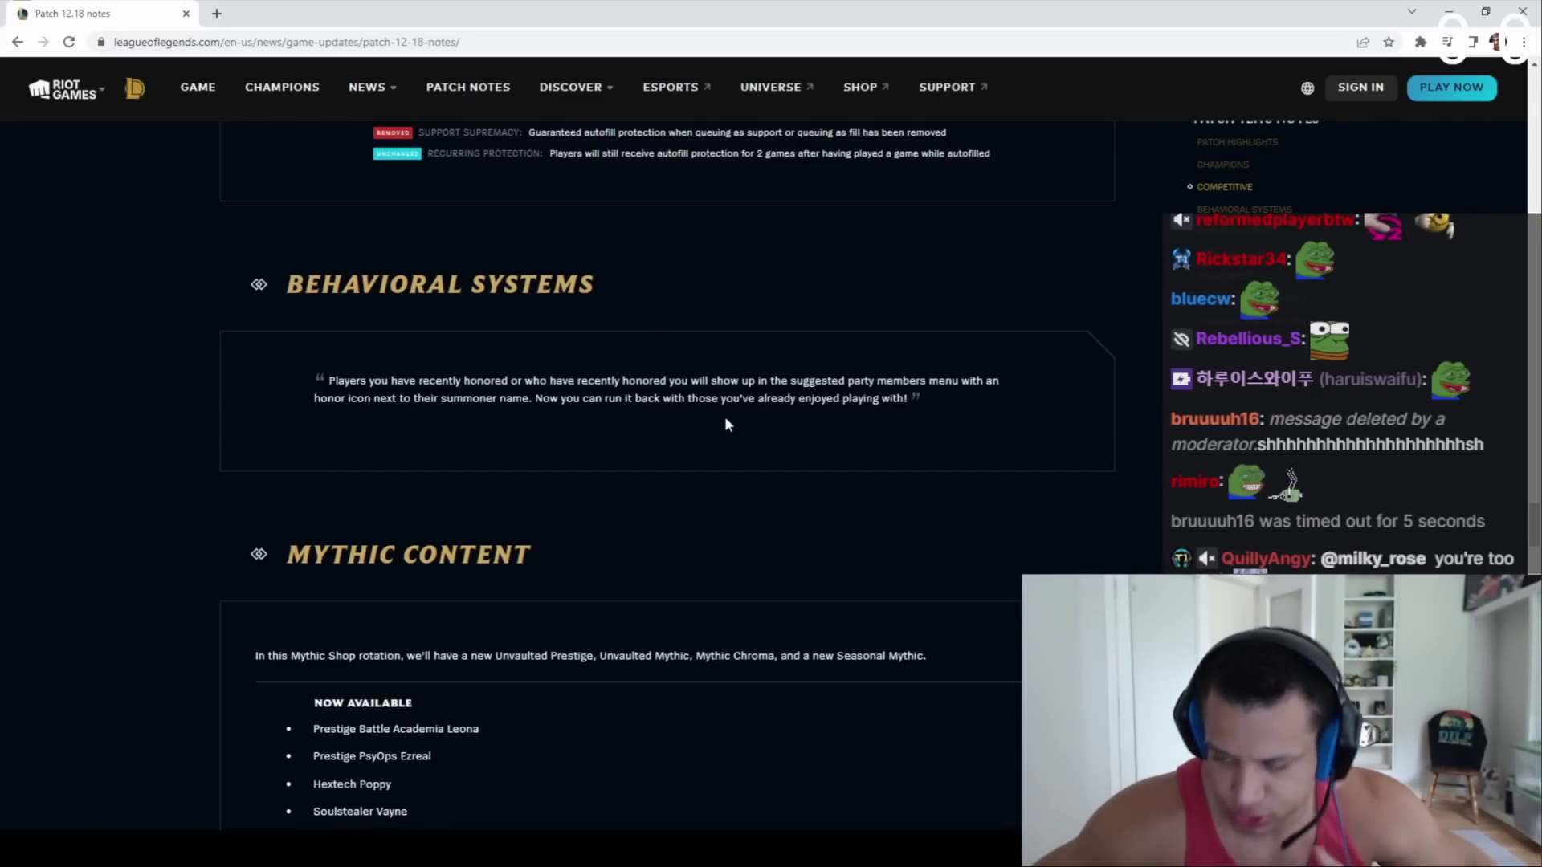
Briefly highlight the Behavioral Systems heading and the honored-players paragraph, then clear each highlight
triple_click(504, 291)
click(460, 292)
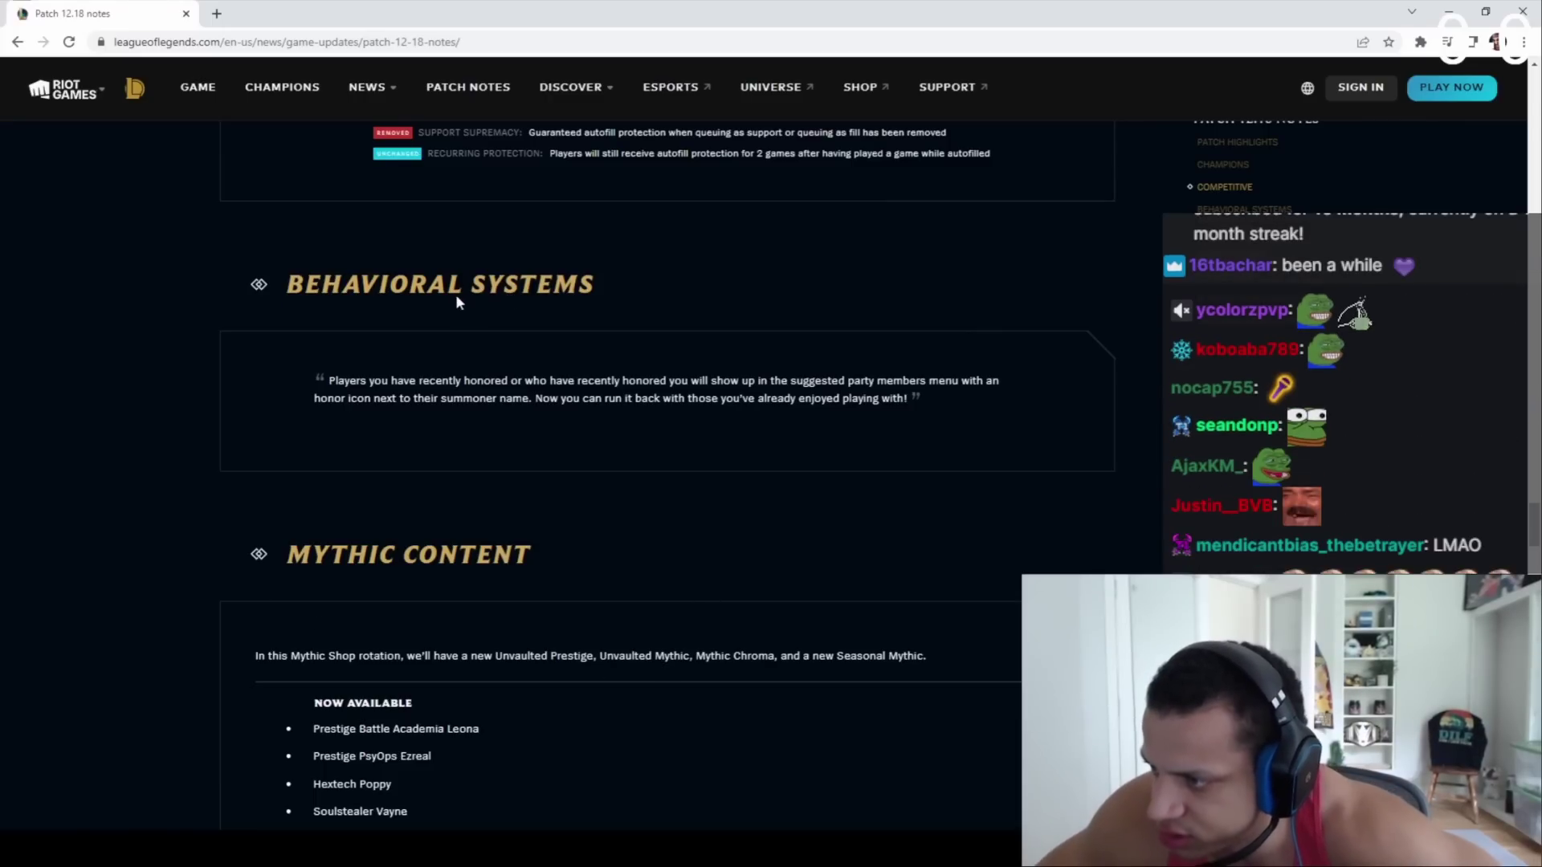
triple_click(282, 386)
click(279, 386)
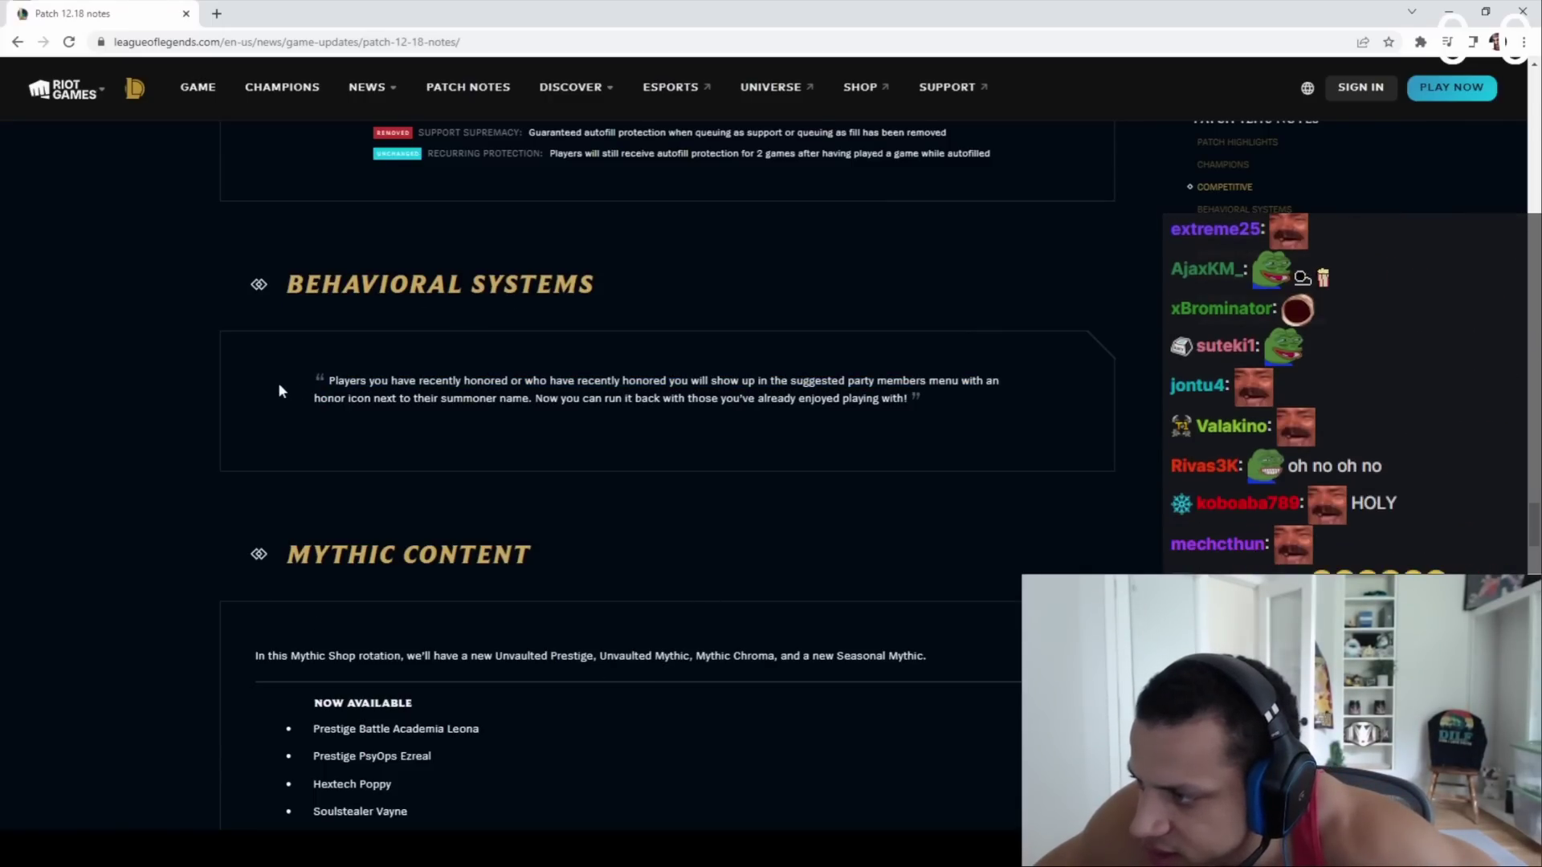